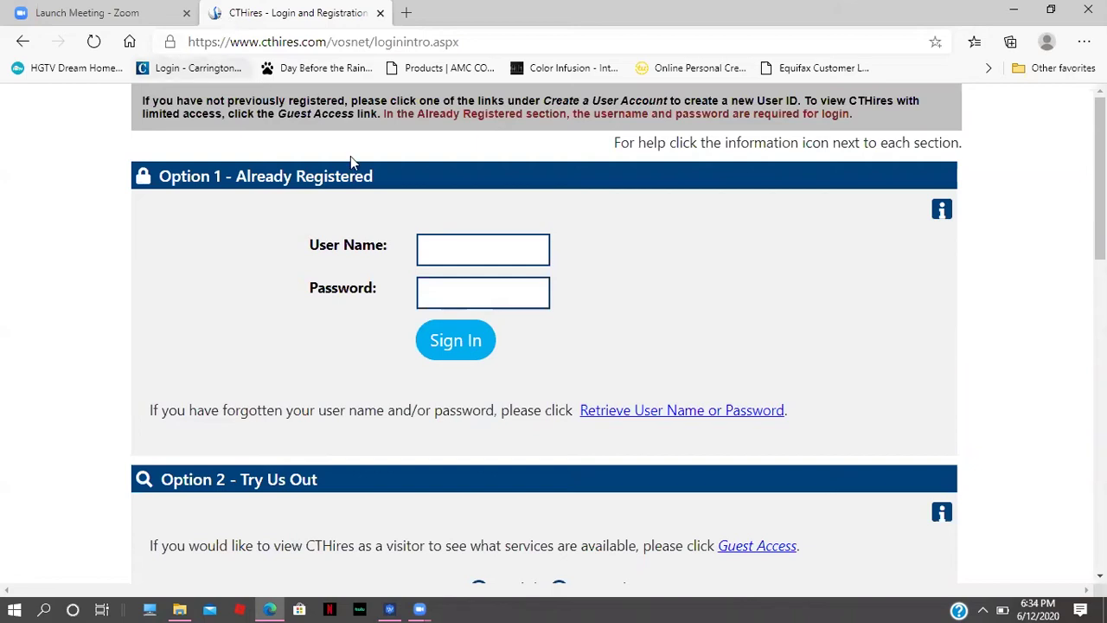
# Step: Sign in to CTHires with the account user name and password, correcting a typo
pyautogui.click(447, 257)
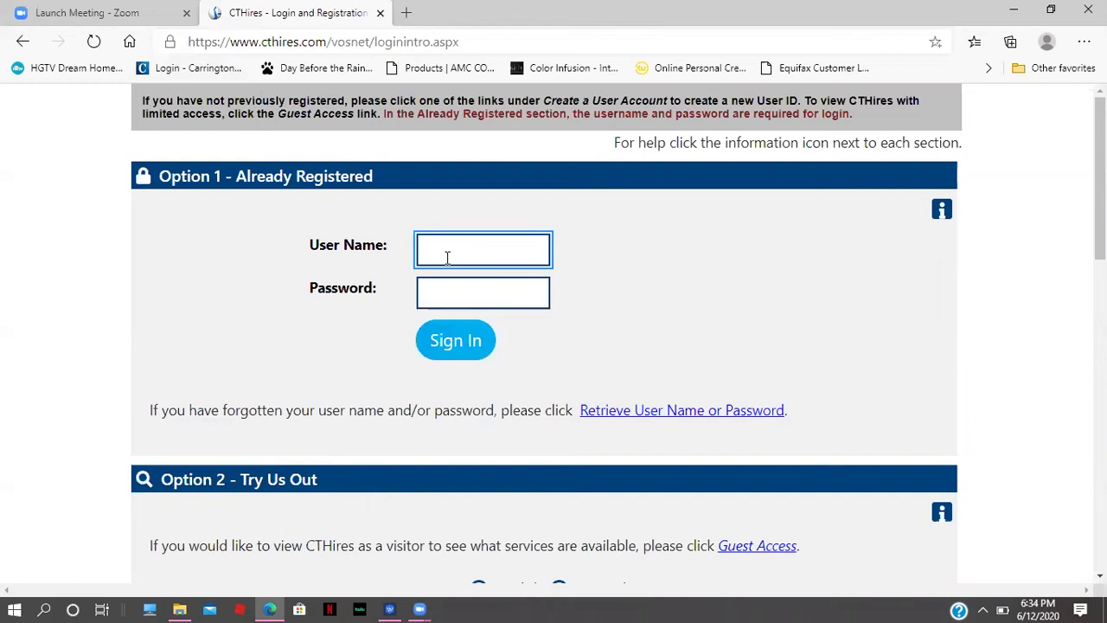
pyautogui.click(434, 294)
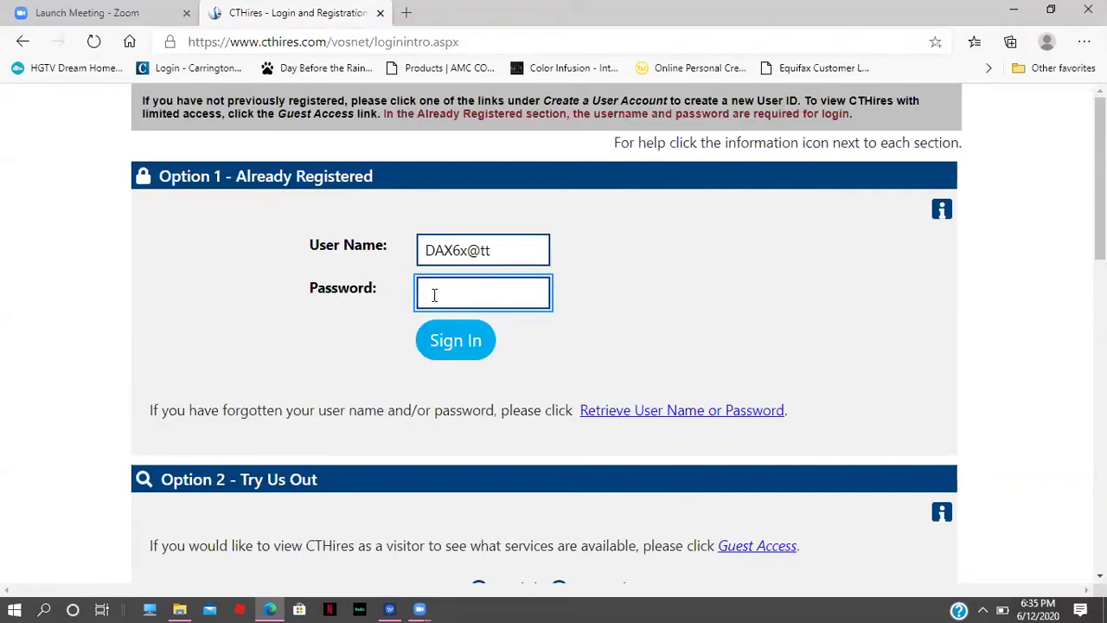
pyautogui.write('•••••••')
pyautogui.click(453, 343)
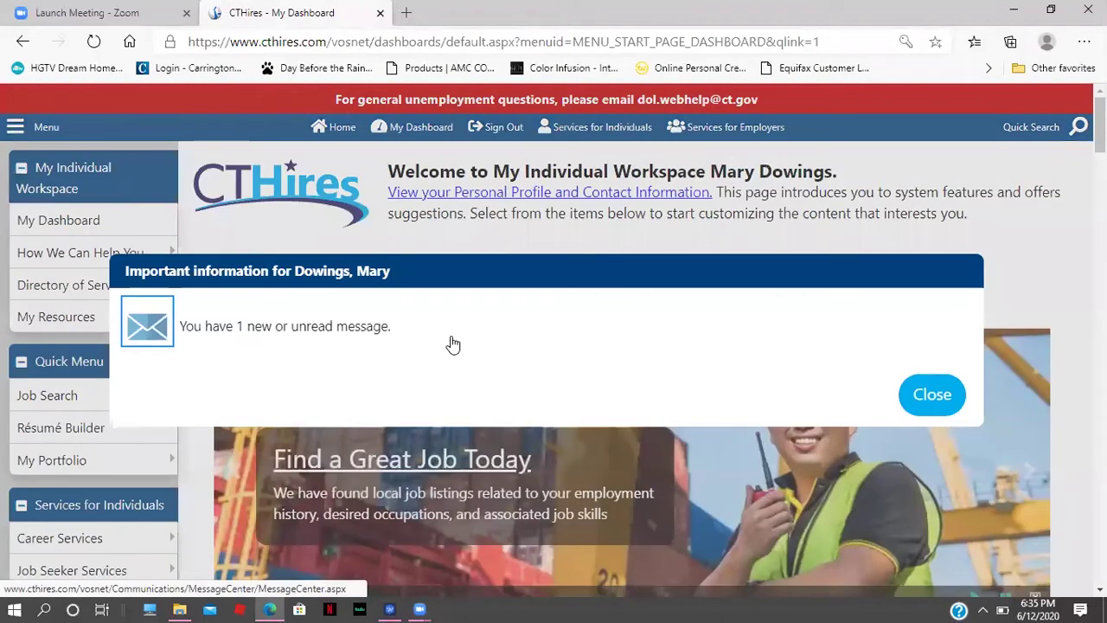
# Step: Close the new-message popup and scroll the dashboard down to the My Benefits Plan panel
pyautogui.click(921, 399)
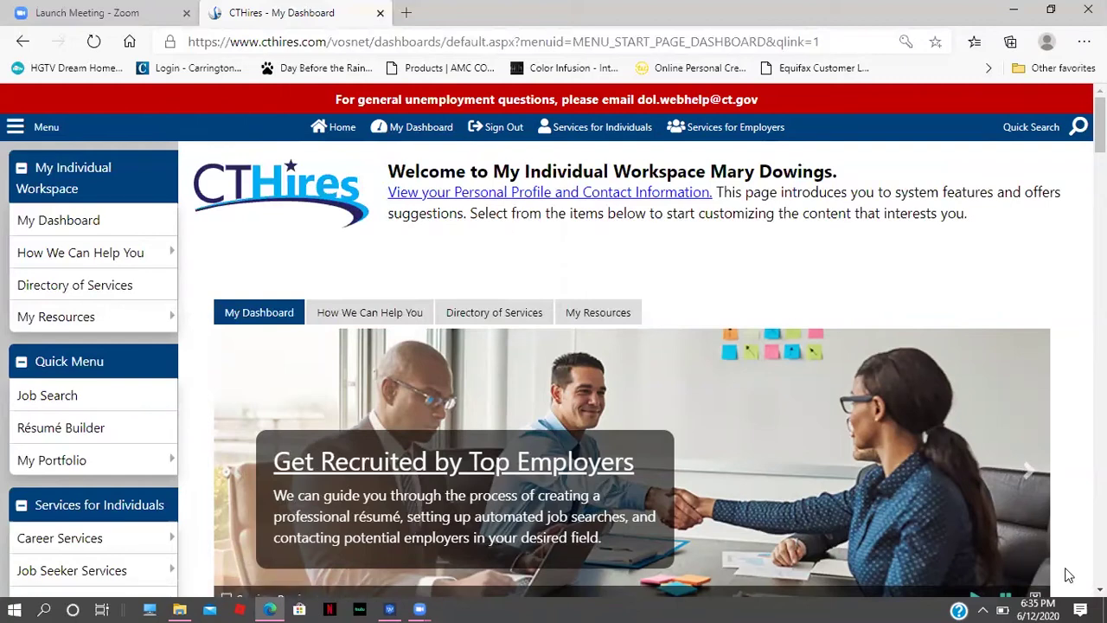
pyautogui.click(1099, 589)
pyautogui.scroll(-7, 1099, 589)
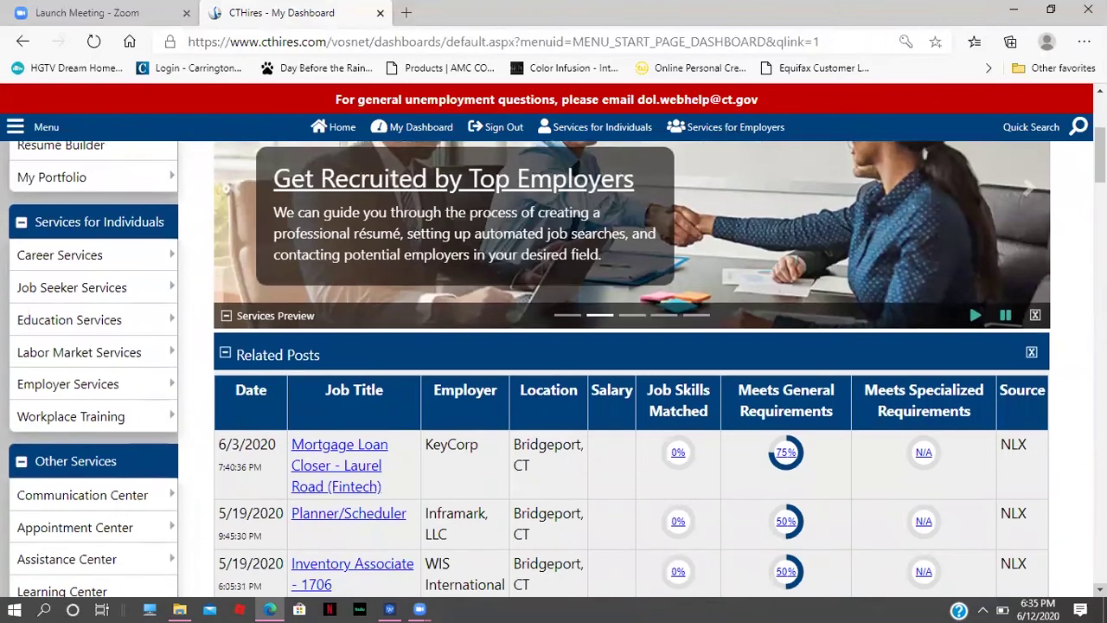
pyautogui.scroll(-3, 1099, 588)
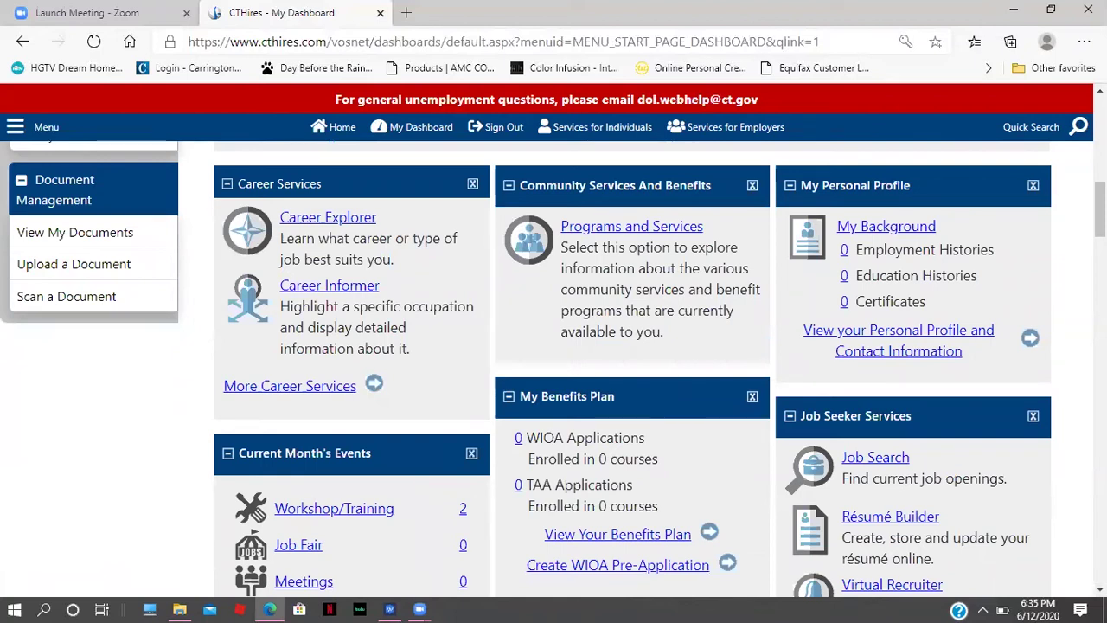
pyautogui.scroll(-1, 1099, 589)
pyautogui.scroll(-2, 1099, 589)
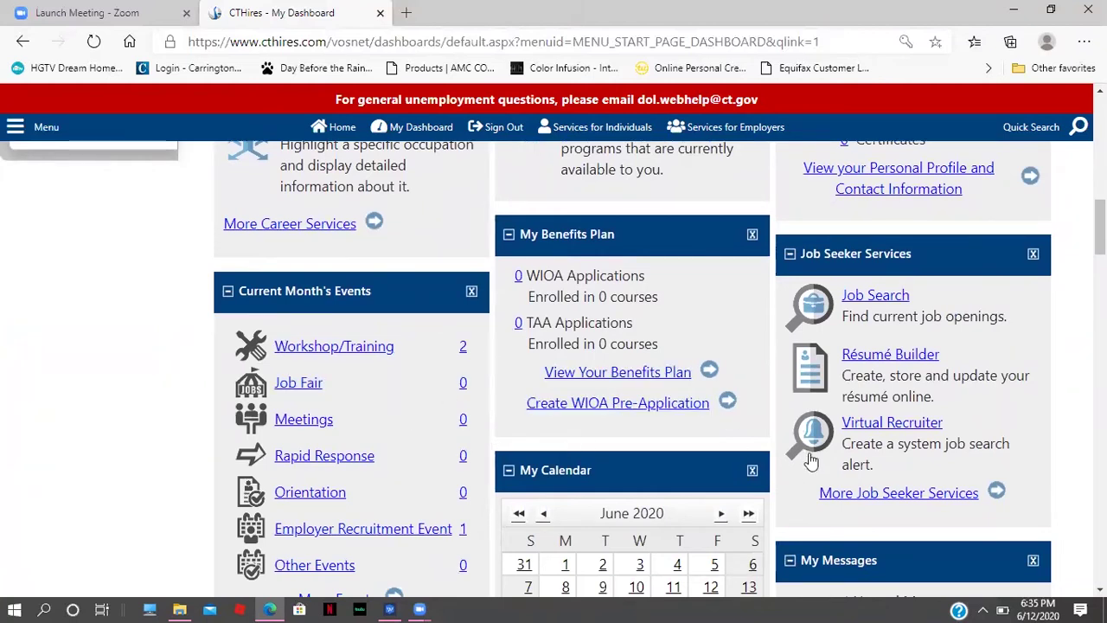
# Step: Choose Create WIOA Pre-Application from the My Benefits Plan panel
pyautogui.click(607, 408)
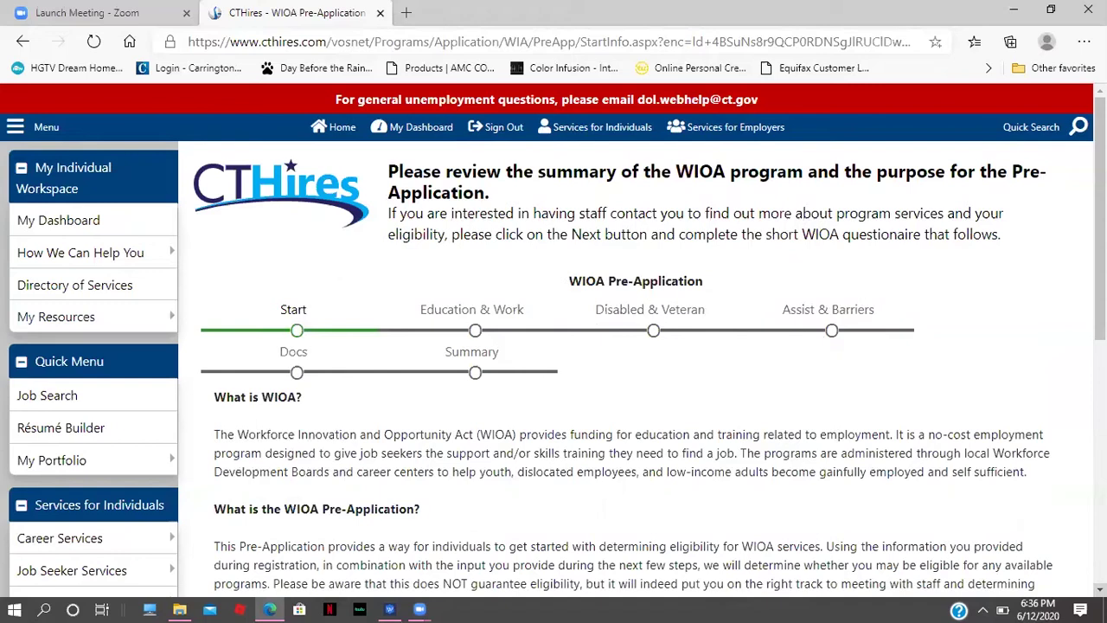
pyautogui.scroll(-3, 635, 346)
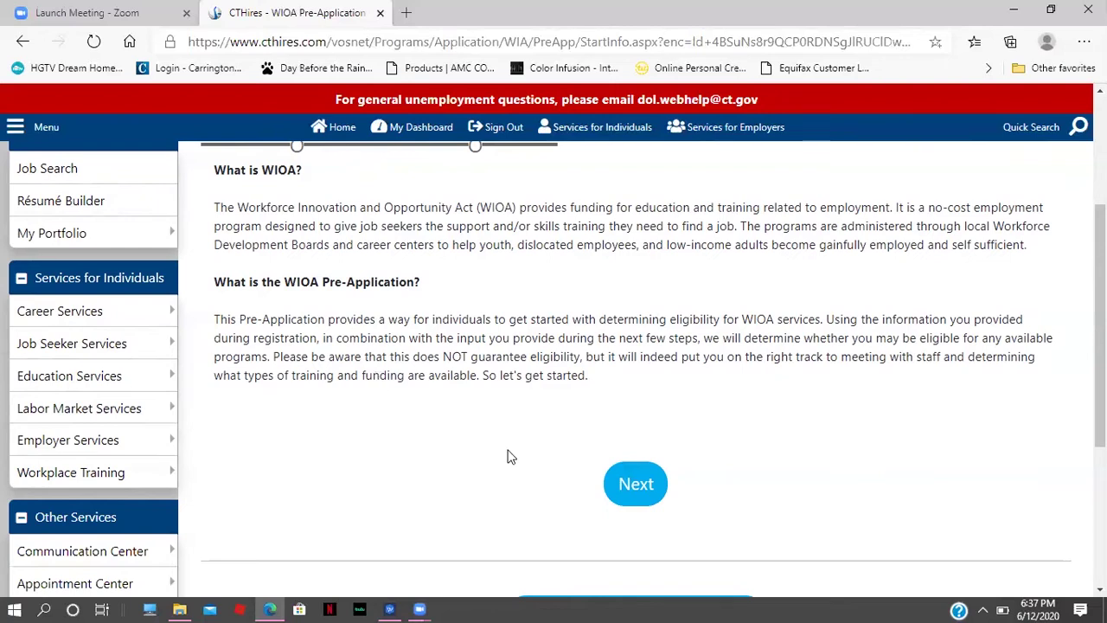
# Step: Continue past Start and scroll to the Your Education and Your Employment sections
pyautogui.click(653, 497)
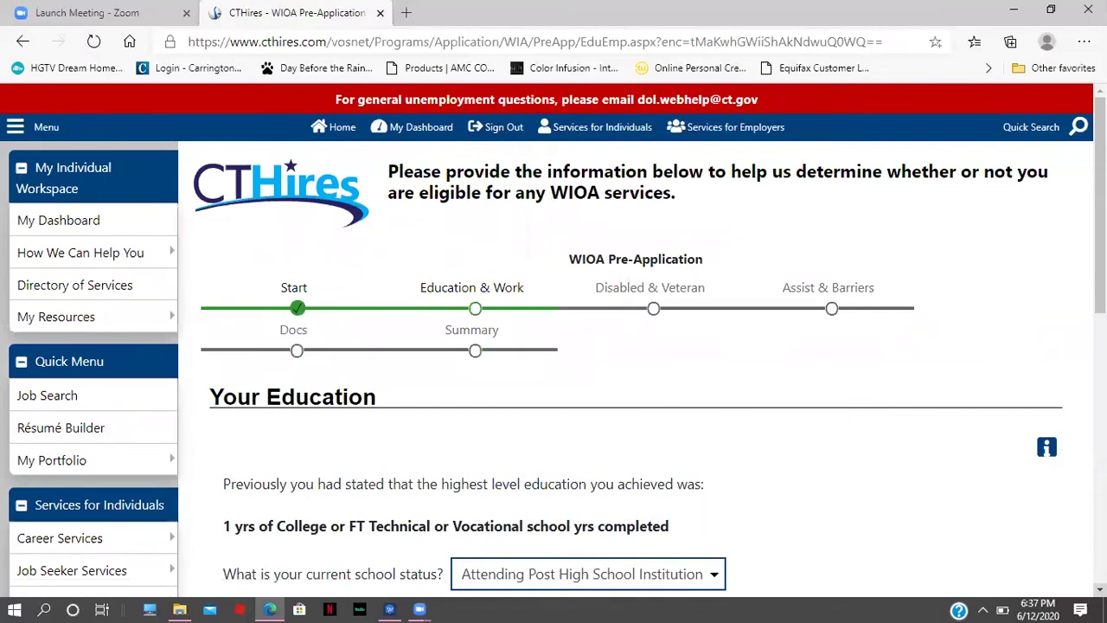
pyautogui.scroll(-3, 553, 345)
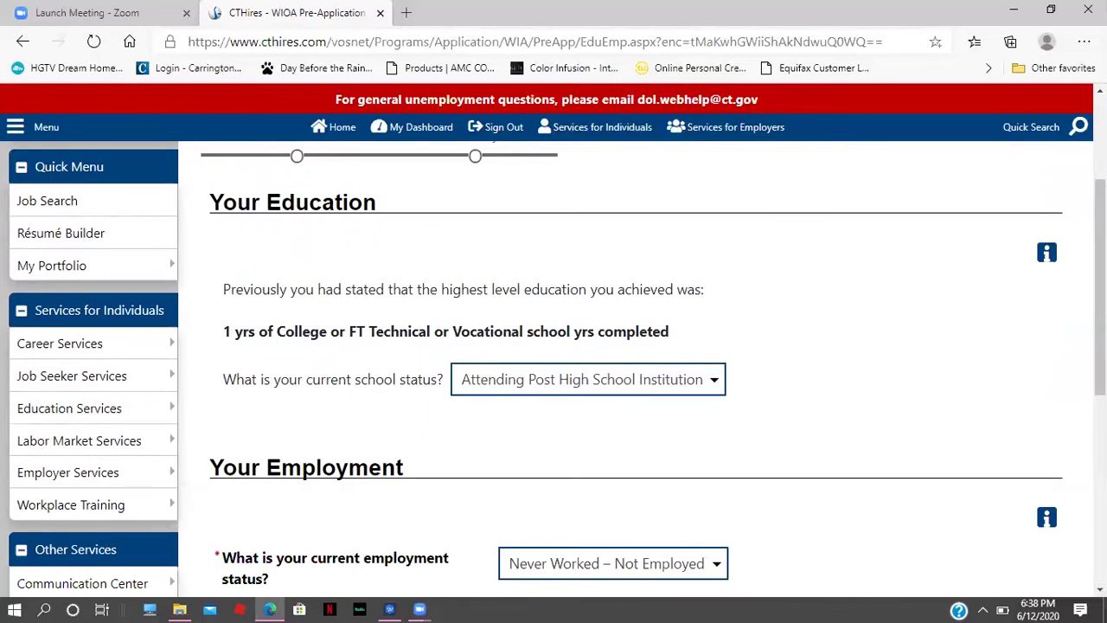
# Step: Choose Not Attending School as the current school status, then attempt to continue
pyautogui.click(709, 382)
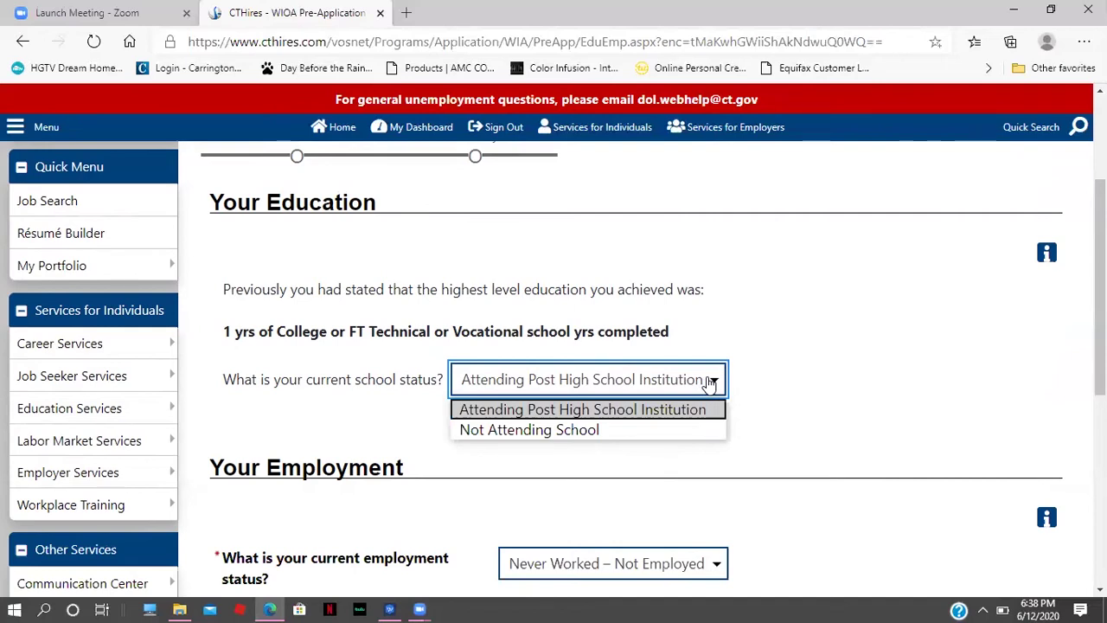
pyautogui.click(578, 432)
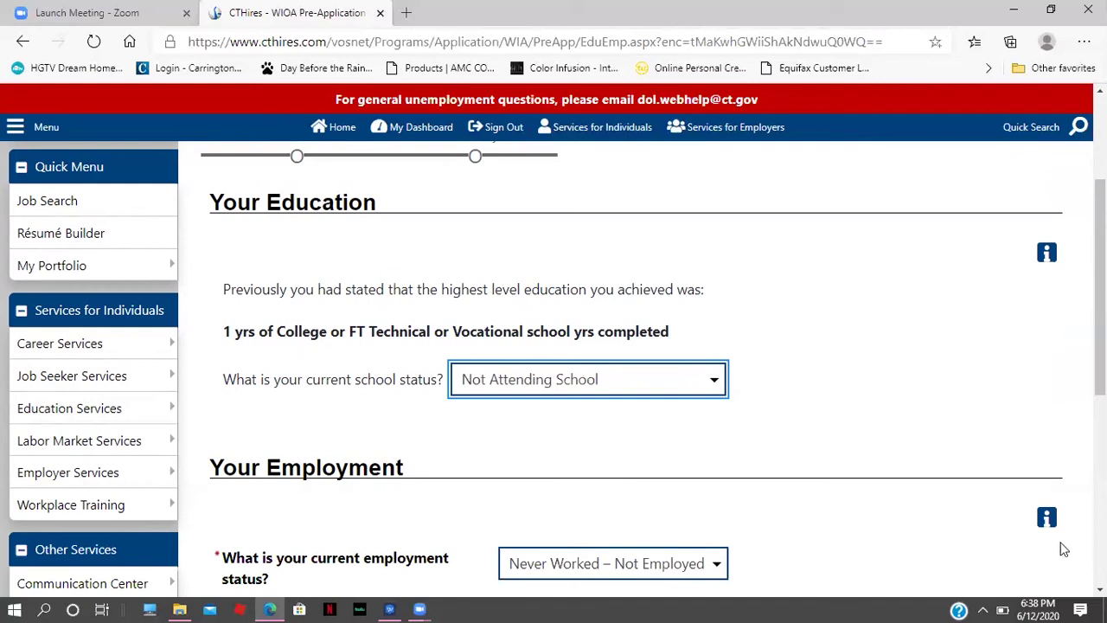
pyautogui.click(1100, 589)
pyautogui.scroll(-2, 1100, 589)
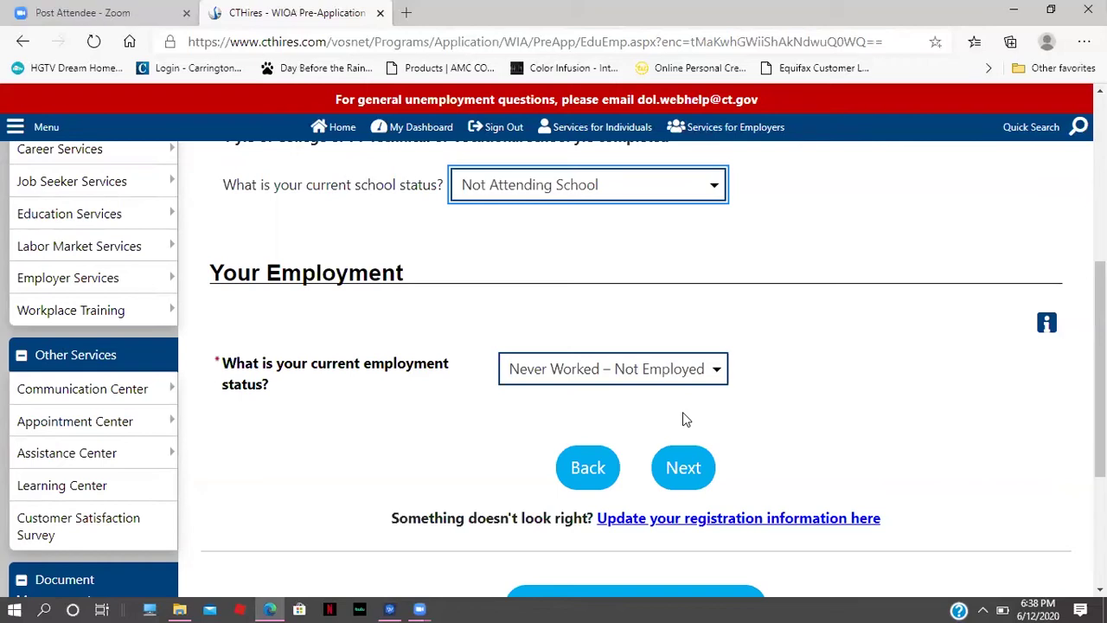
pyautogui.click(683, 468)
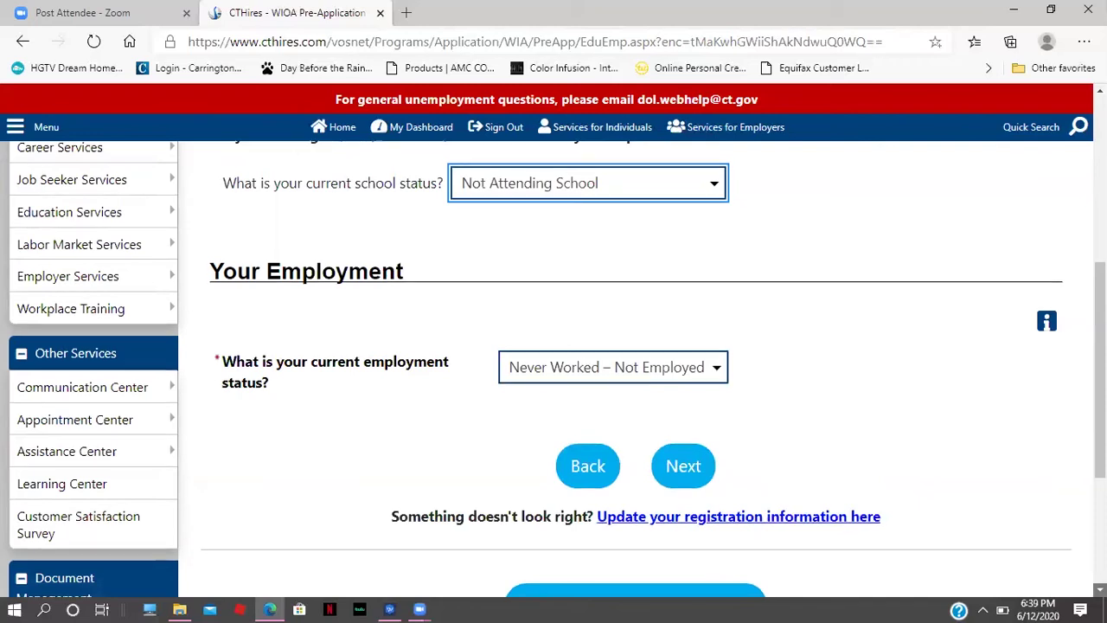
pyautogui.scroll(-1, 887, 459)
# Step: Submit the Education & Work and Disabled & Veteran pages to reach the Your Income questions
pyautogui.click(680, 372)
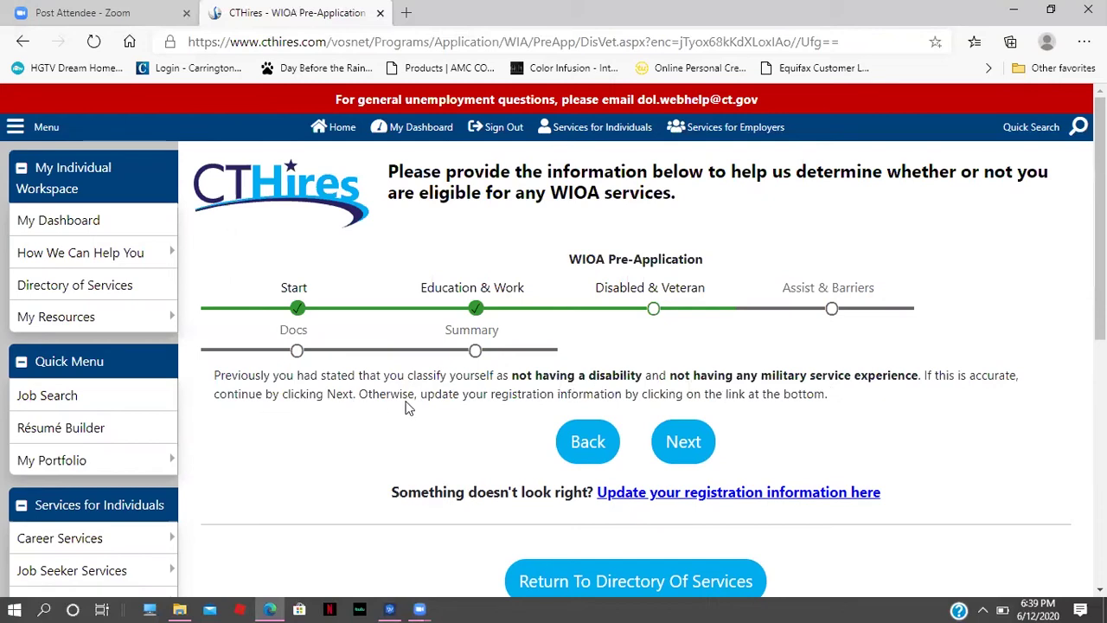
pyautogui.click(683, 443)
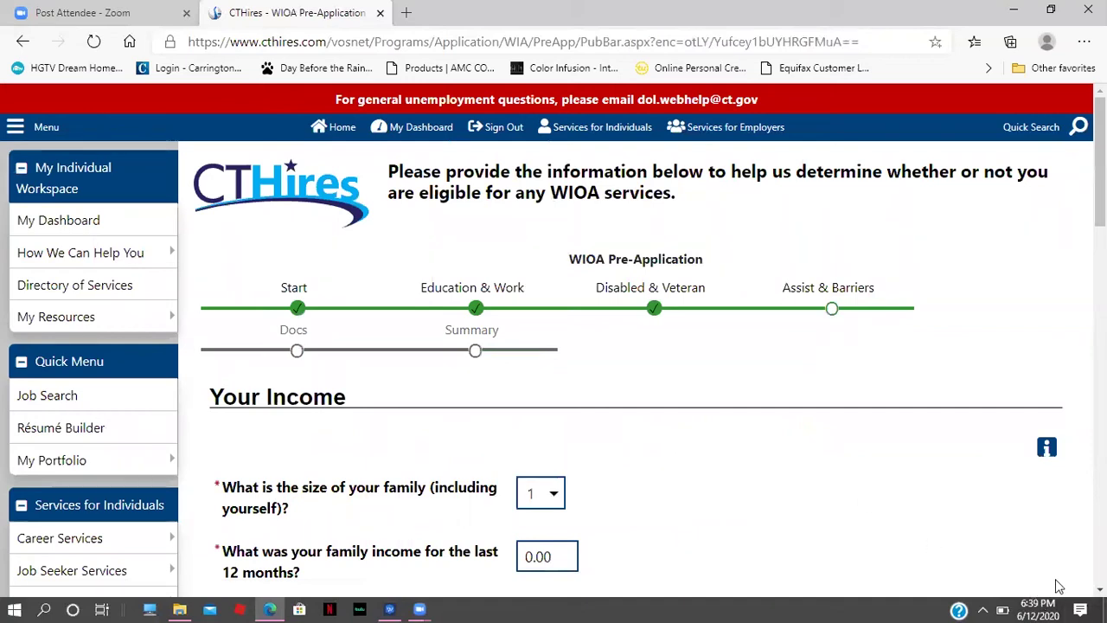
pyautogui.scroll(-1, 138, 380)
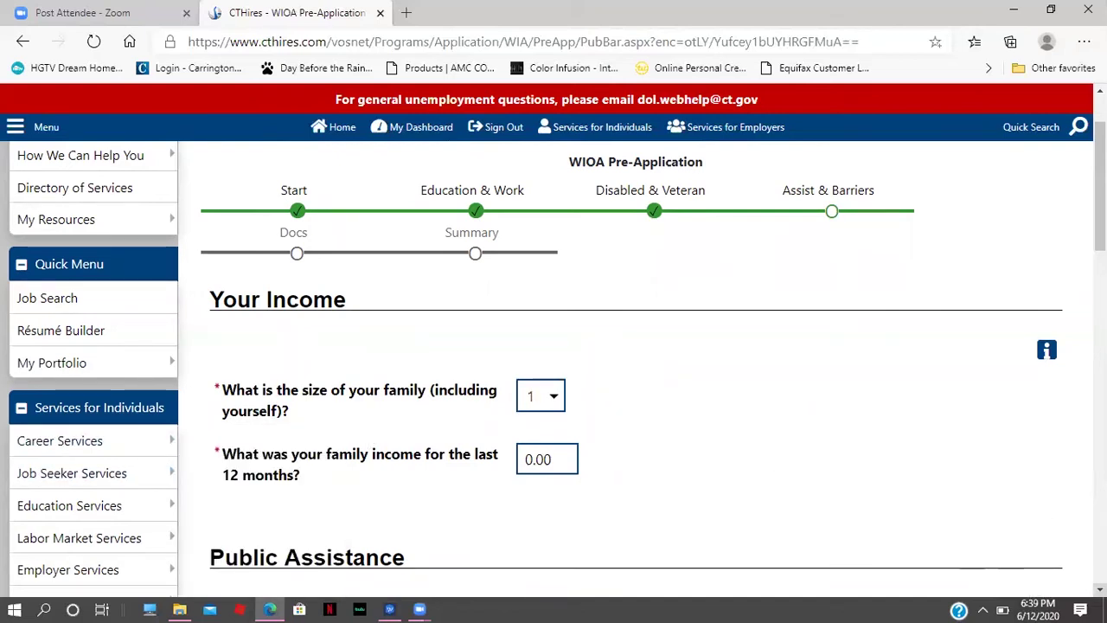
pyautogui.scroll(-3, 635, 363)
pyautogui.scroll(-2, 556, 368)
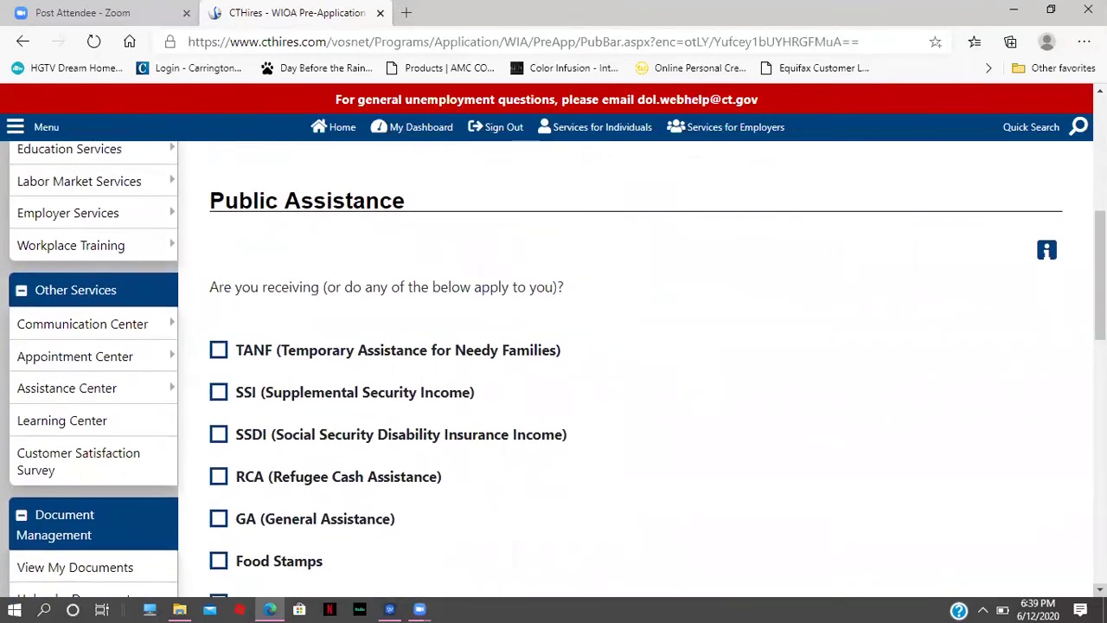
pyautogui.scroll(-1, 555, 369)
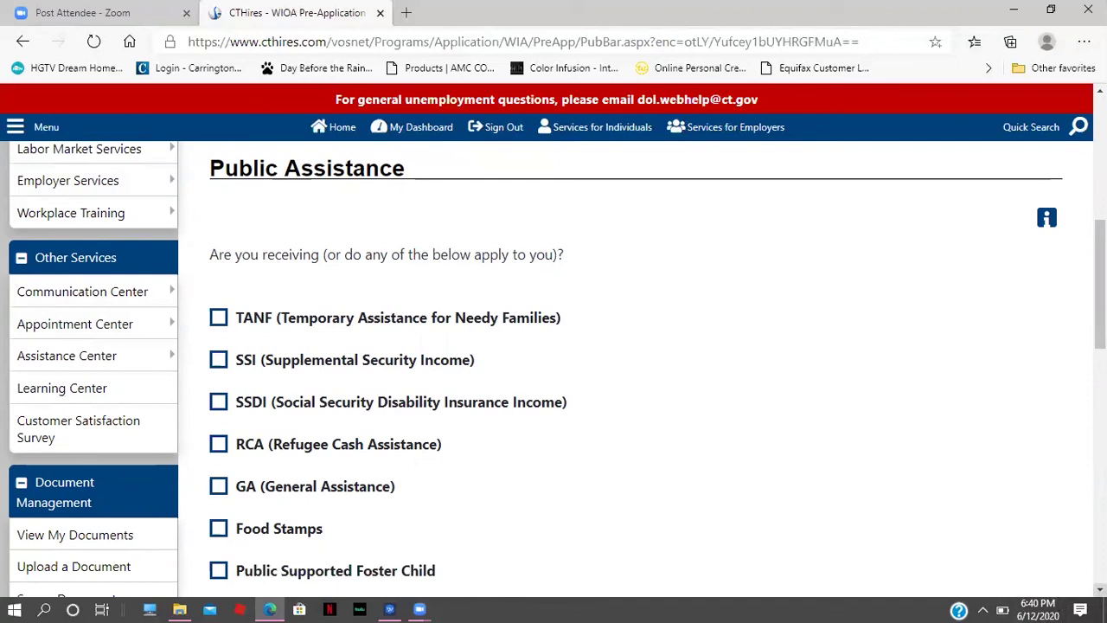
# Step: Review the Individual Barriers list, leave every box unchecked, and submit Assist & Barriers
pyautogui.scroll(-2, 553, 371)
pyautogui.scroll(-1, 553, 363)
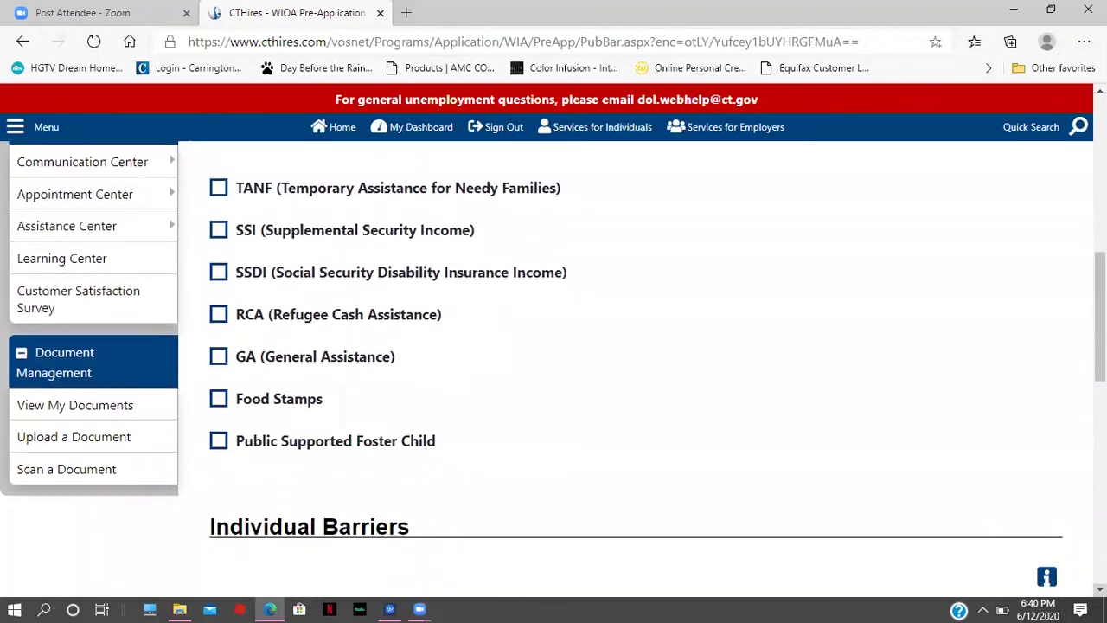
pyautogui.scroll(-2, 553, 372)
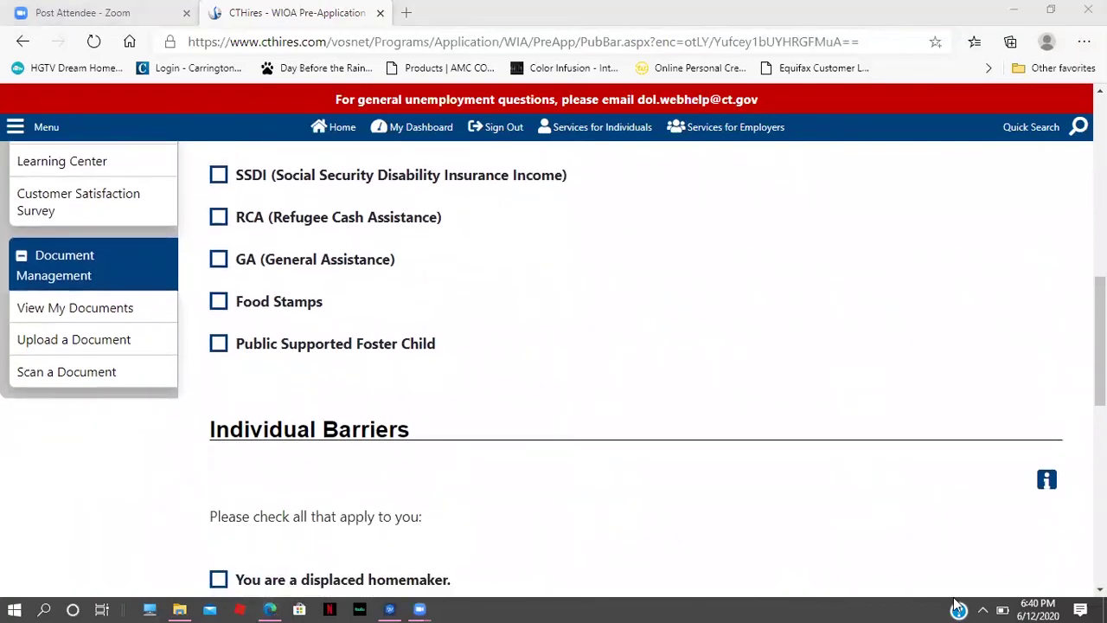
pyautogui.scroll(-4, 553, 369)
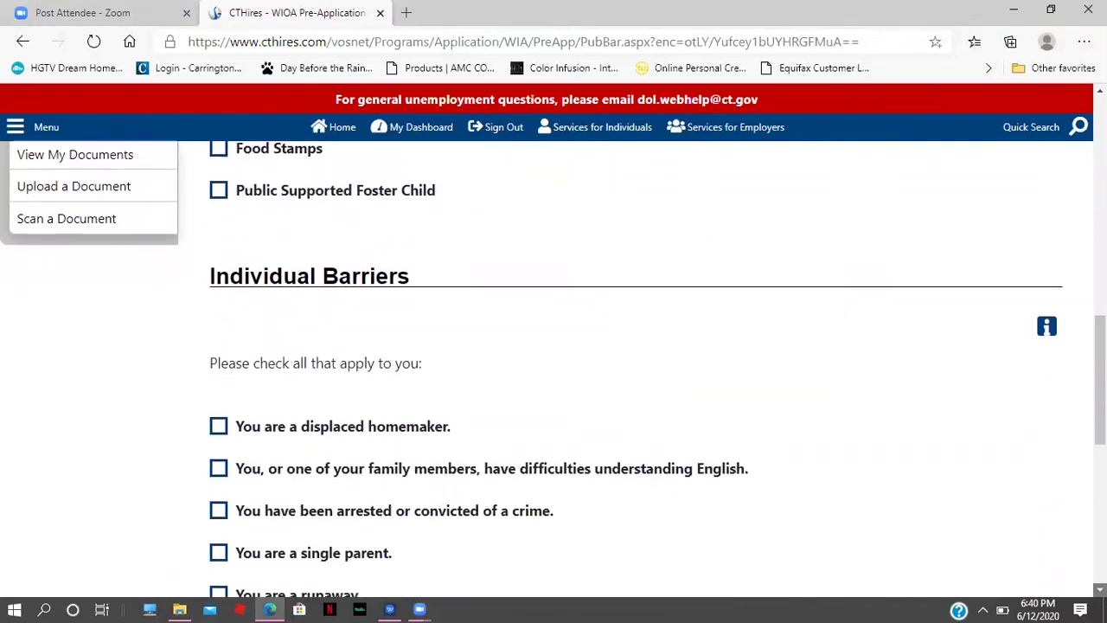
pyautogui.scroll(-3, 553, 363)
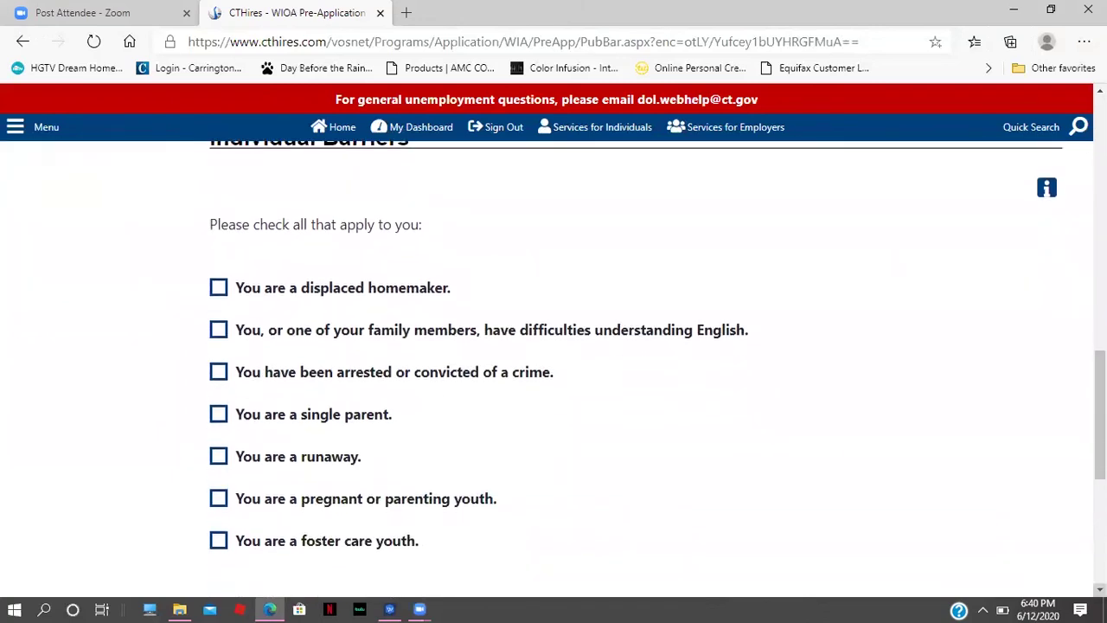
pyautogui.scroll(-2, 553, 369)
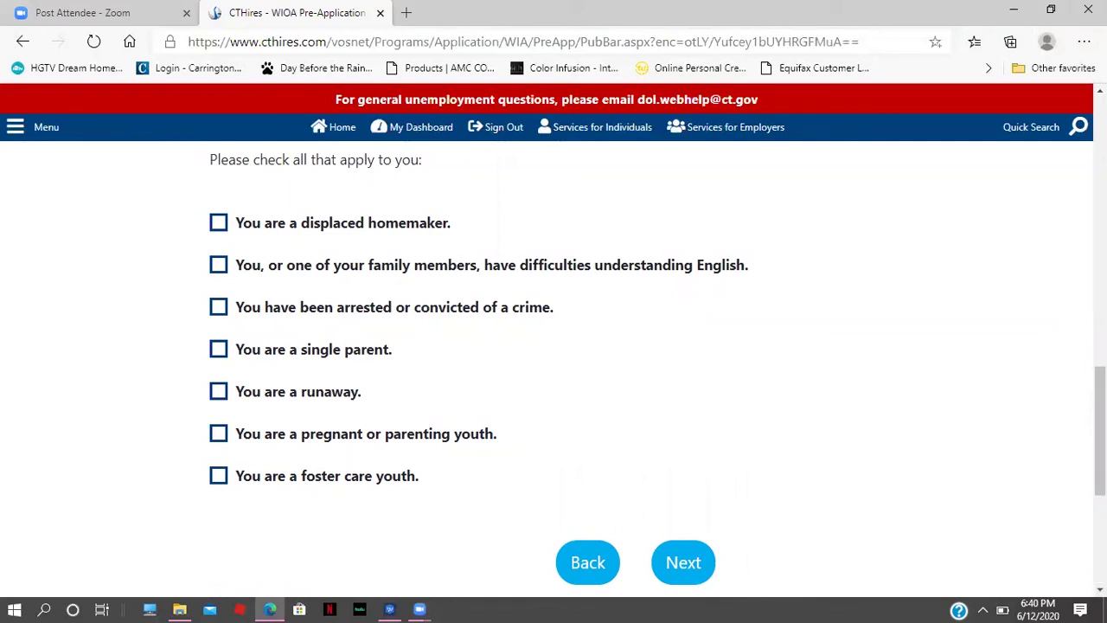
pyautogui.scroll(1, 769, 430)
pyautogui.doubleClick(769, 429)
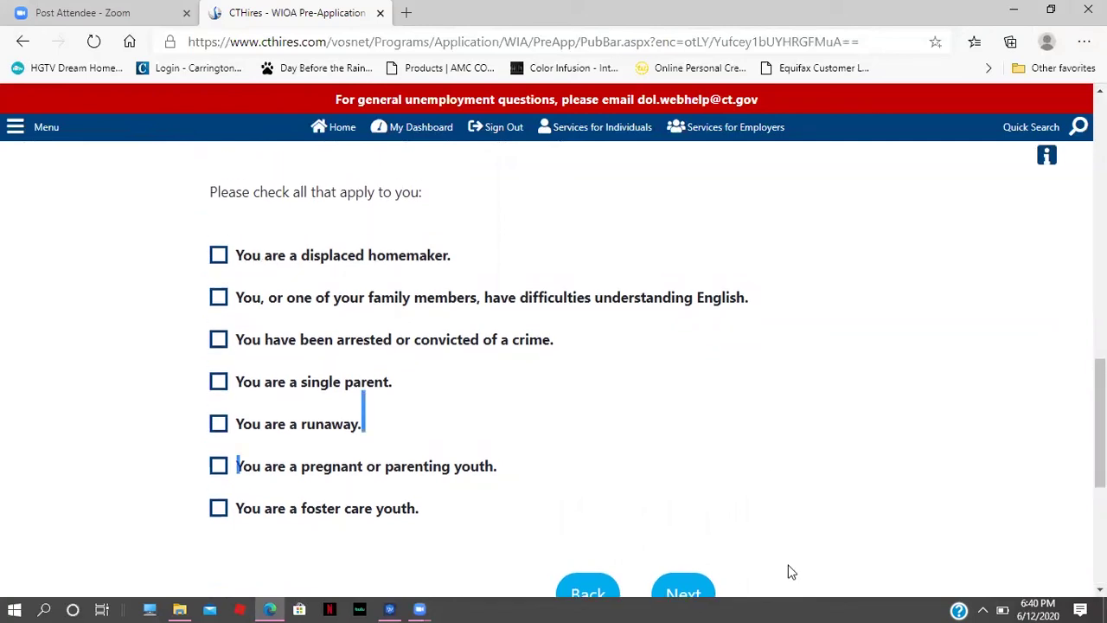
pyautogui.click(688, 592)
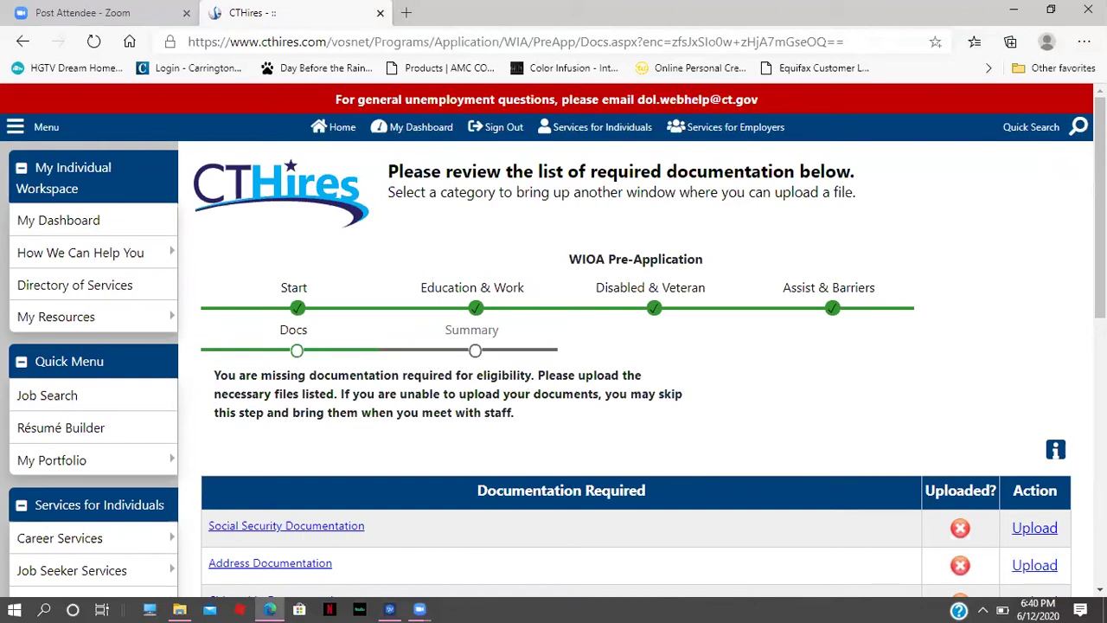
# Step: Scroll down to the Documentation Required table listing seven document types, none uploaded
pyautogui.scroll(-3, 1029, 575)
pyautogui.scroll(-2, 1029, 518)
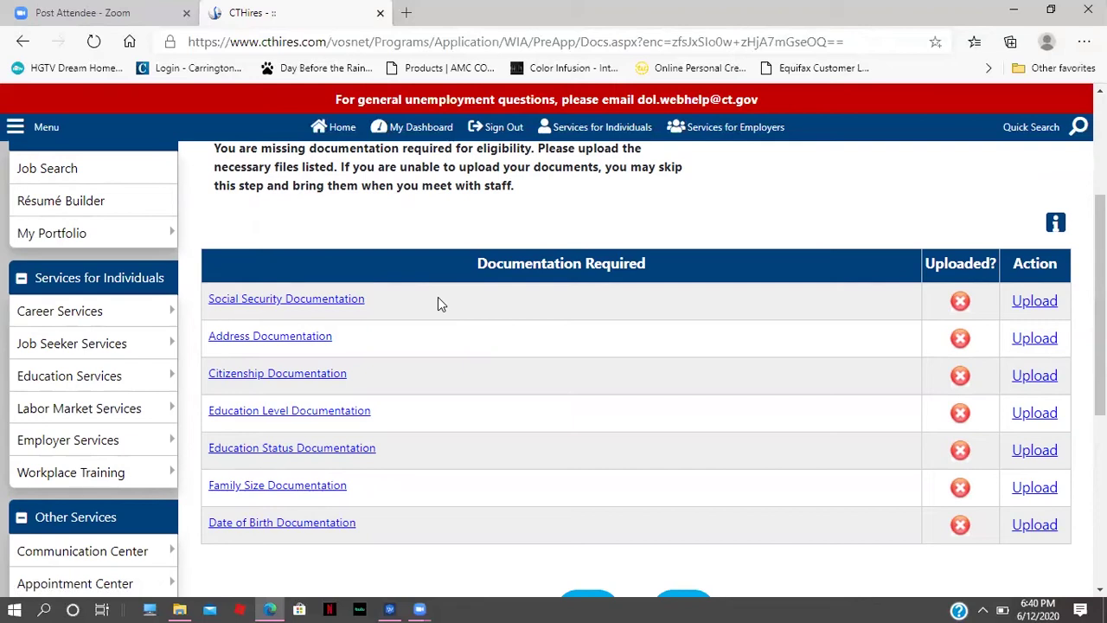
pyautogui.click(342, 310)
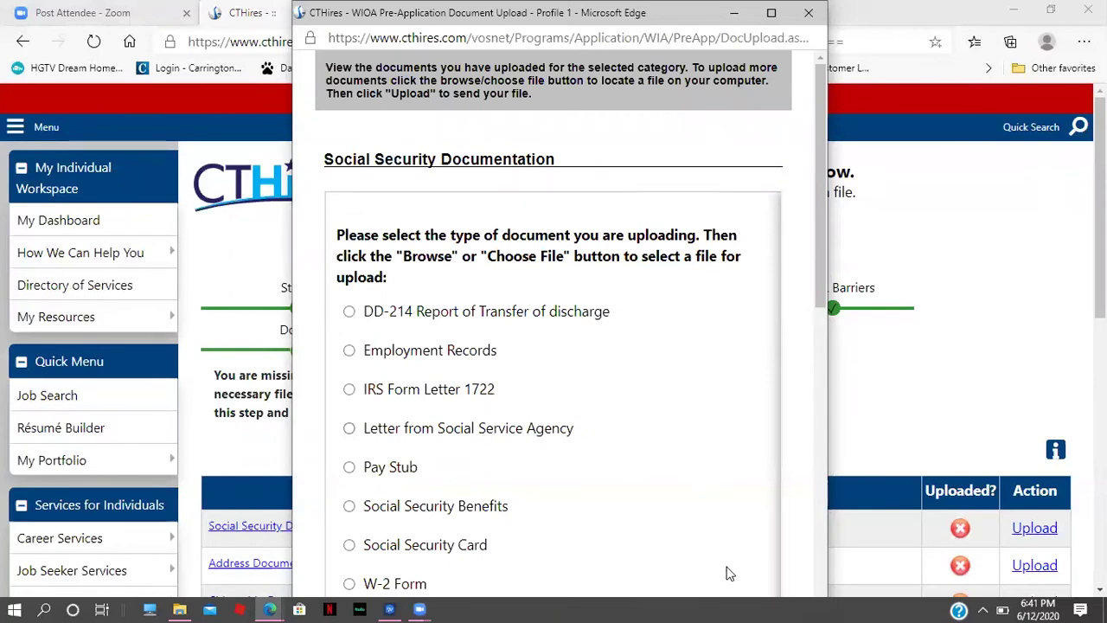
pyautogui.click(808, 13)
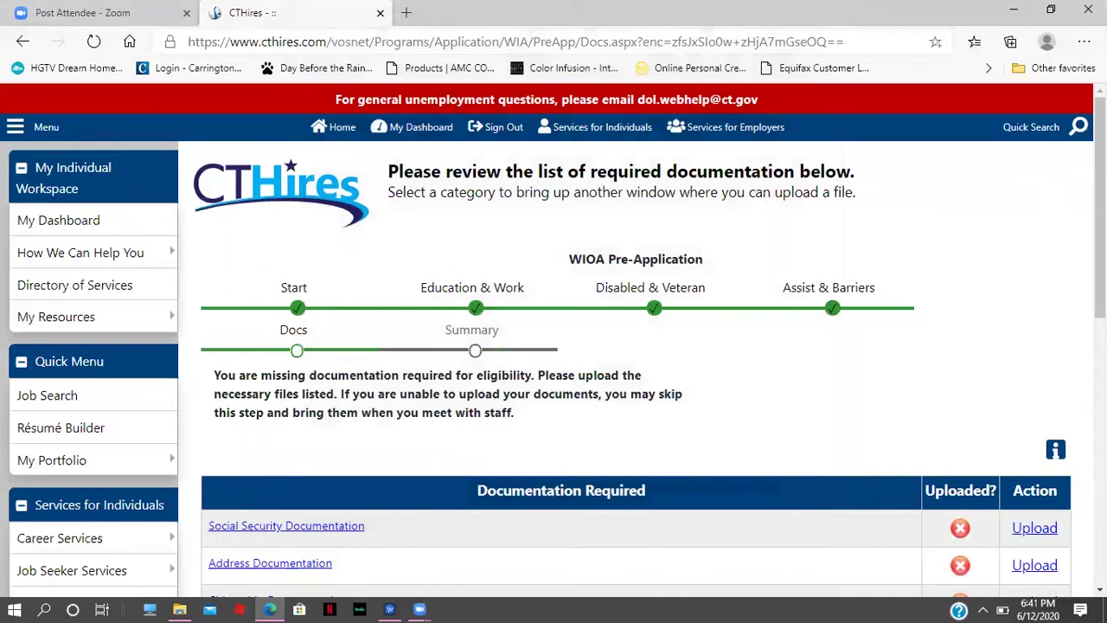
pyautogui.scroll(-1, 636, 372)
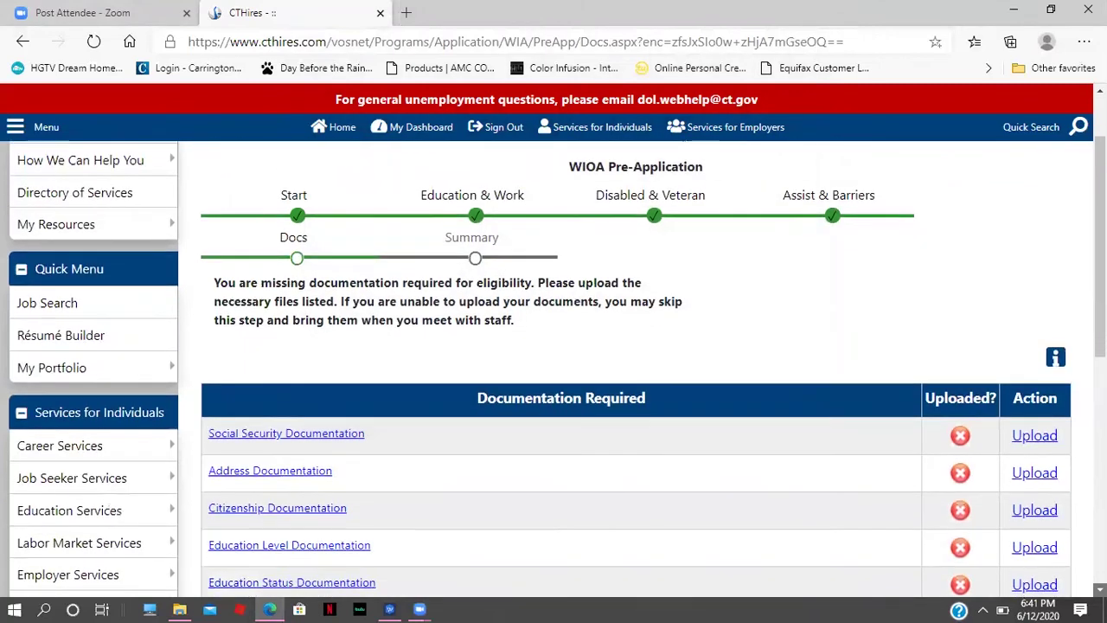
pyautogui.scroll(-2, 635, 371)
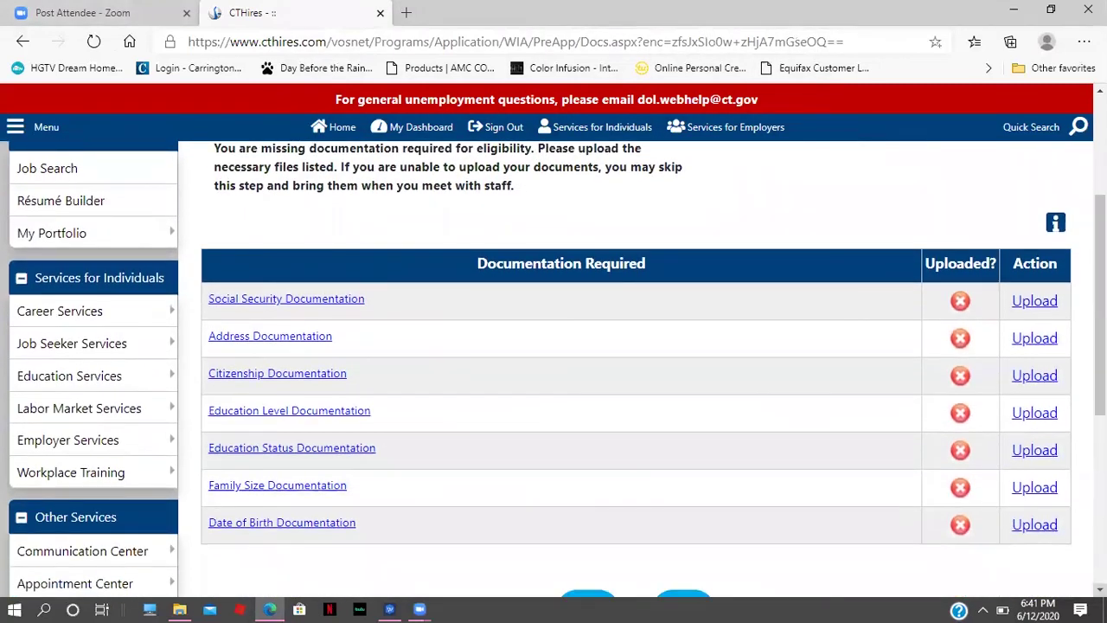
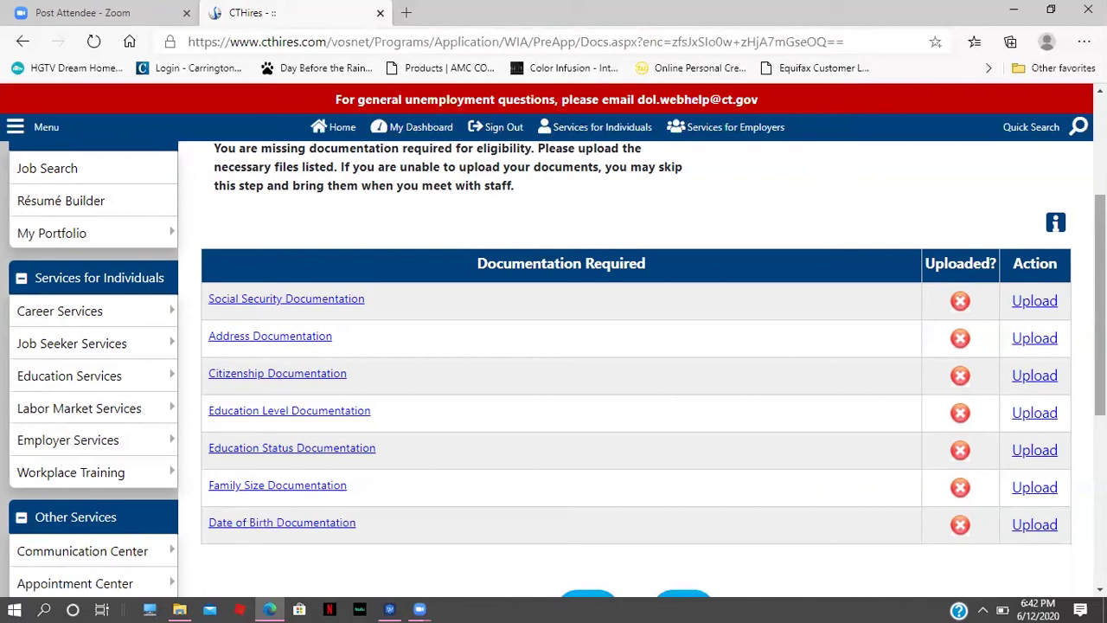
# Step: Scroll the Docs page to the Documentation Required table listing Social Security, Address and Date of Birth
pyautogui.scroll(-3, 553, 368)
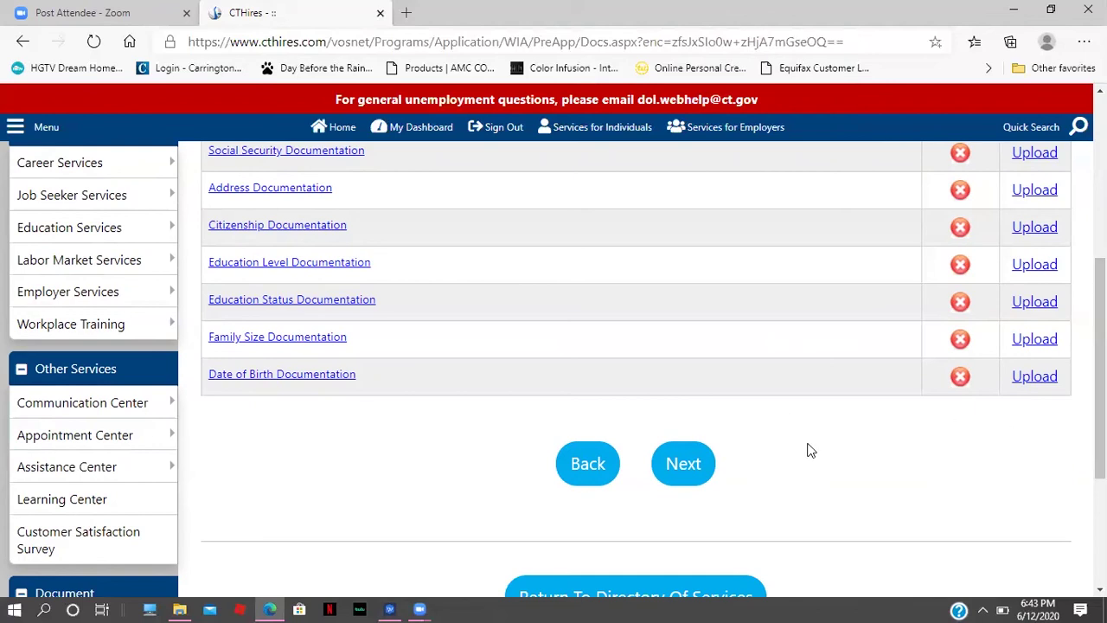
# Step: Continue past the Docs step without uploading any of the required documents
pyautogui.click(683, 464)
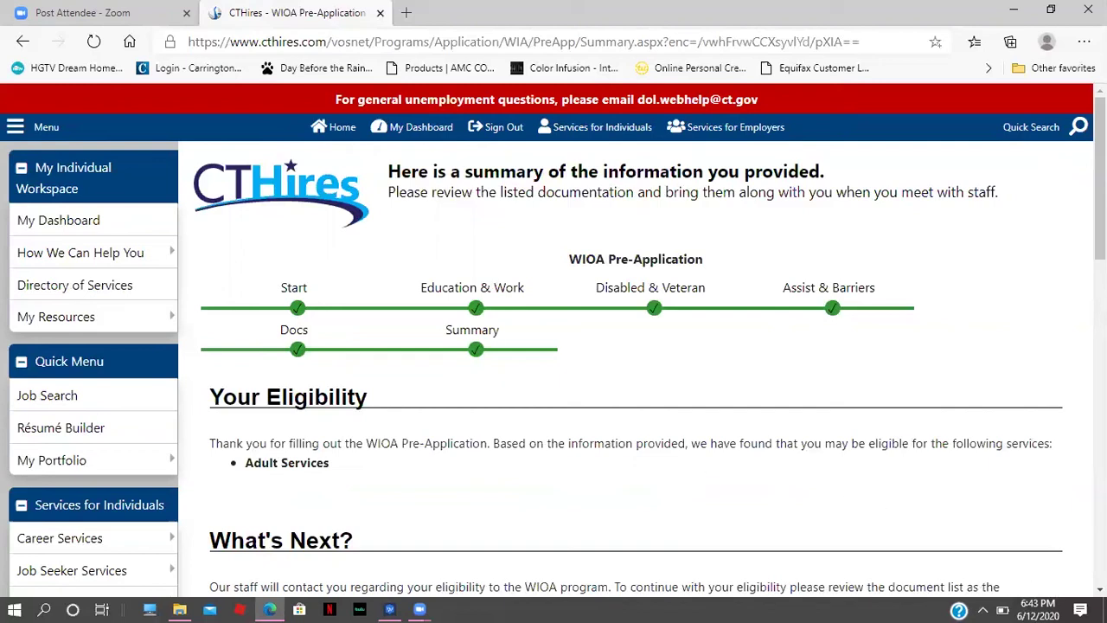
# Step: Scroll the Summary past Adult Services eligibility and What's Next? to the nearby American Job Center contacts
pyautogui.scroll(-2, 555, 347)
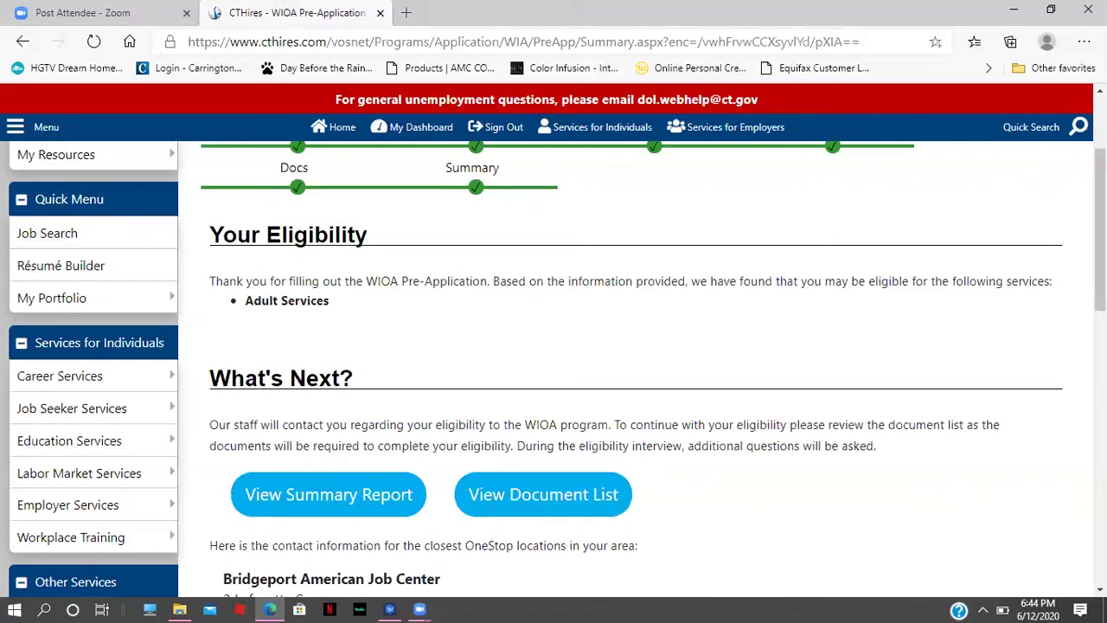
pyautogui.scroll(-3, 553, 369)
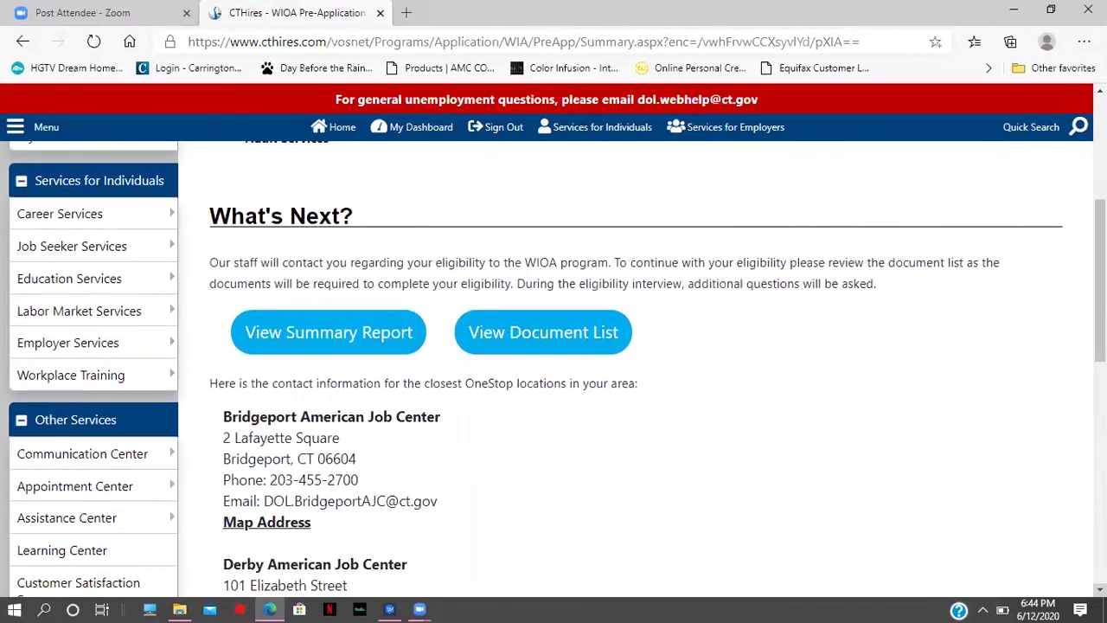